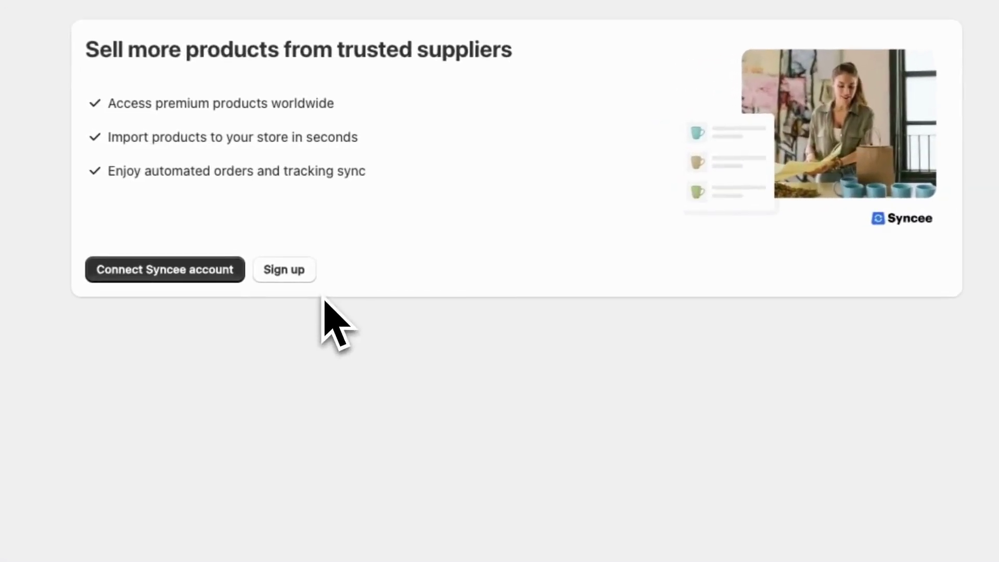
Step: Sign up for a new Syncee account and begin onboarding from the Welcome to Syncee page
click(283, 270)
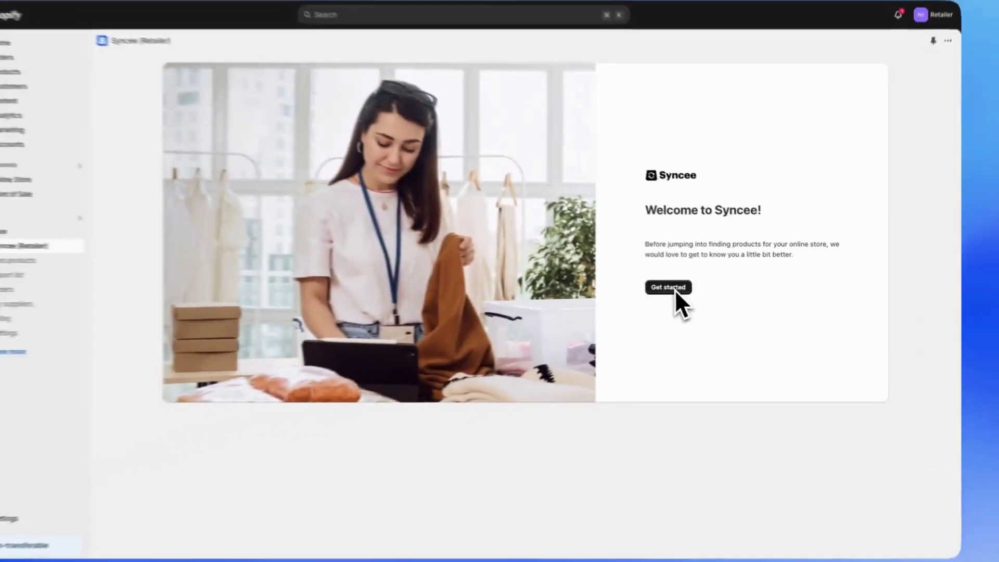
click(693, 291)
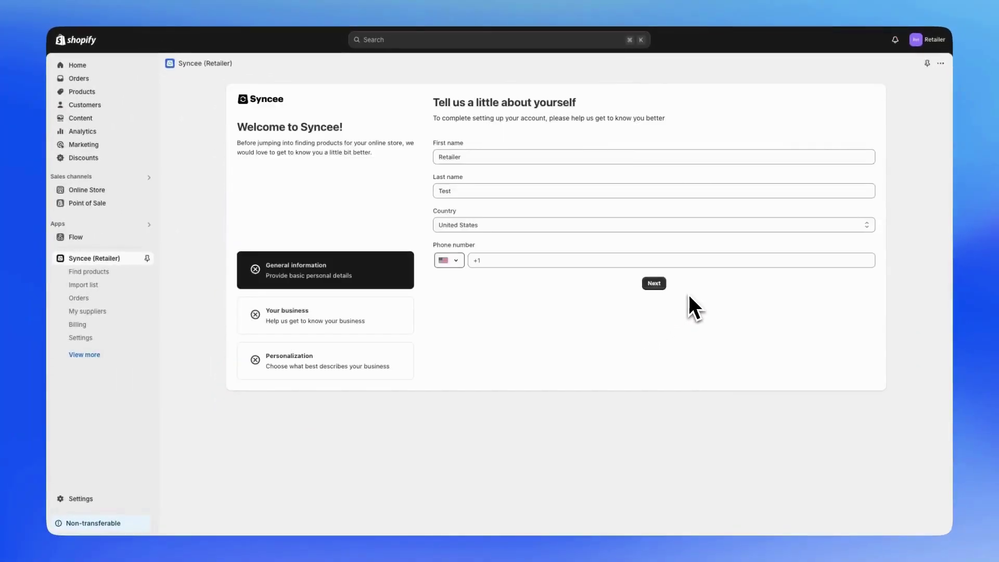
Step: Submit the pre-filled personal details, then the Home & Garden, online-only, under-a-year, under-$50K business details
click(660, 286)
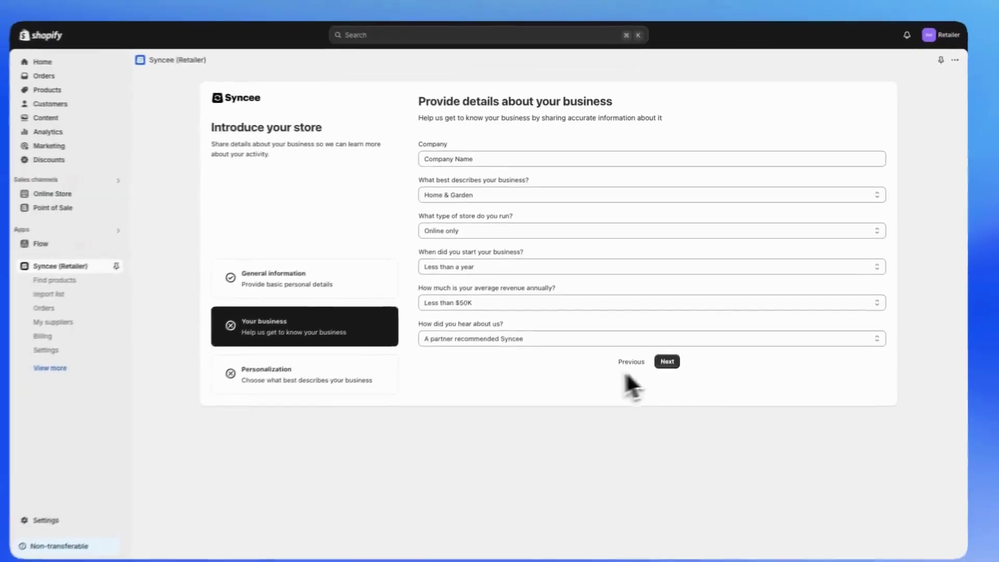
click(673, 357)
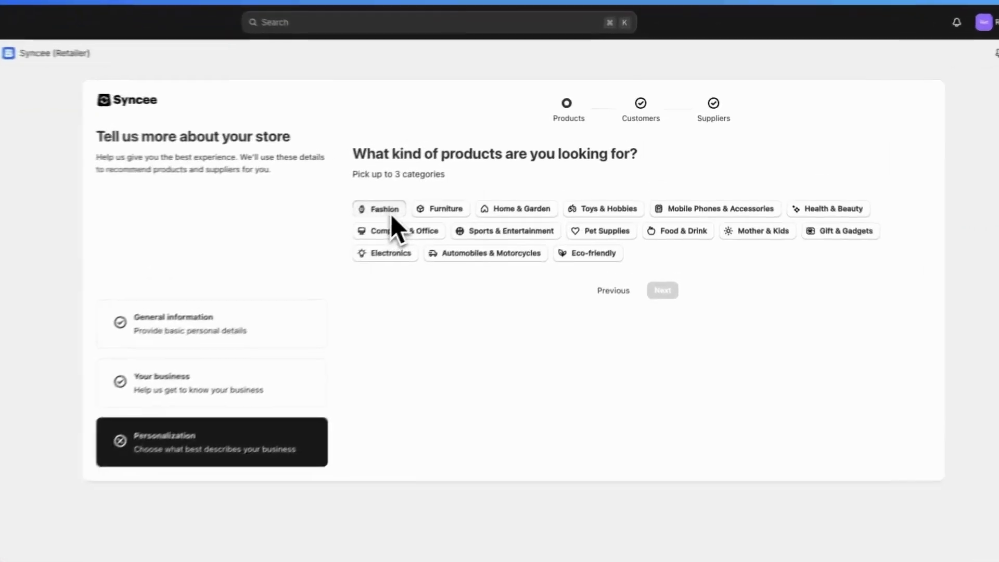
Step: Select the Fashion, Home & Garden and Eco-friendly category chips on the personalization step
click(456, 184)
click(479, 218)
click(586, 266)
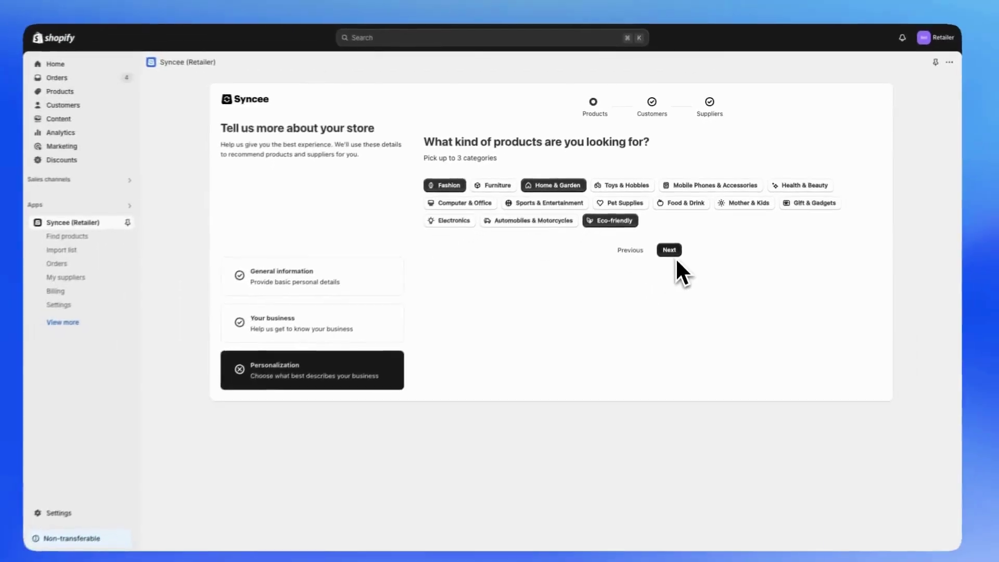
Step: Add a United States country as customer location and United States as supplier country to finish onboarding
click(660, 304)
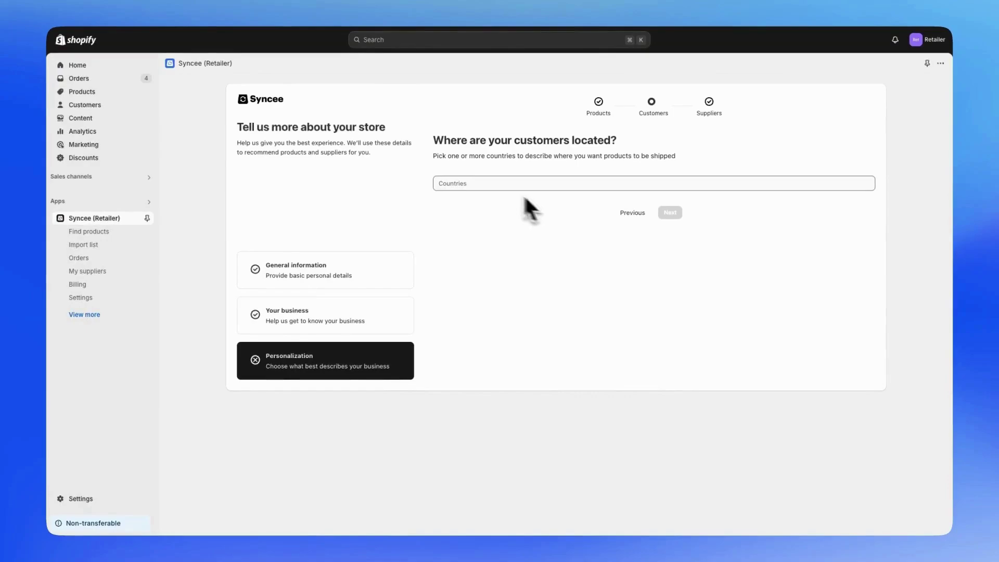
click(492, 184)
text(United States)
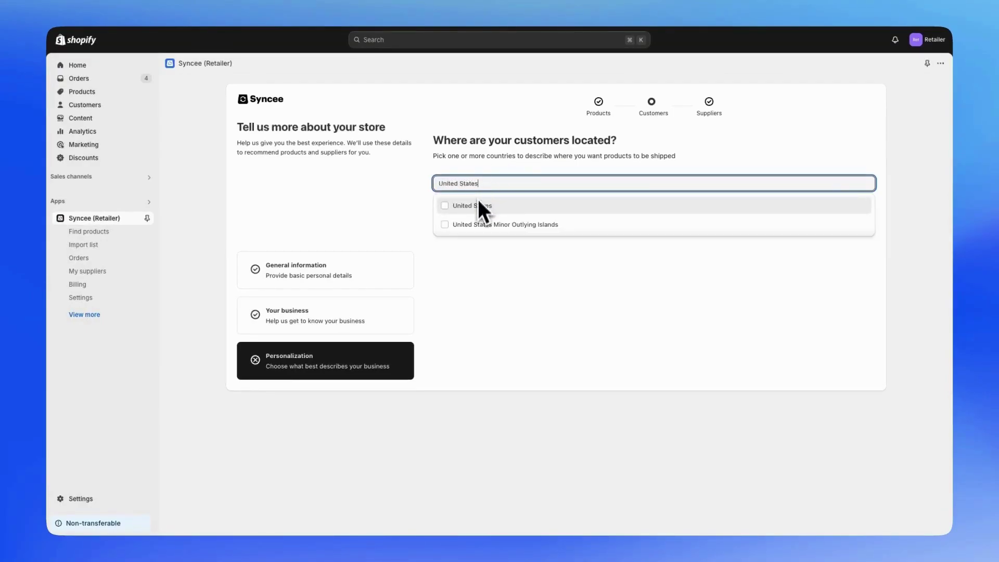
click(477, 204)
click(667, 226)
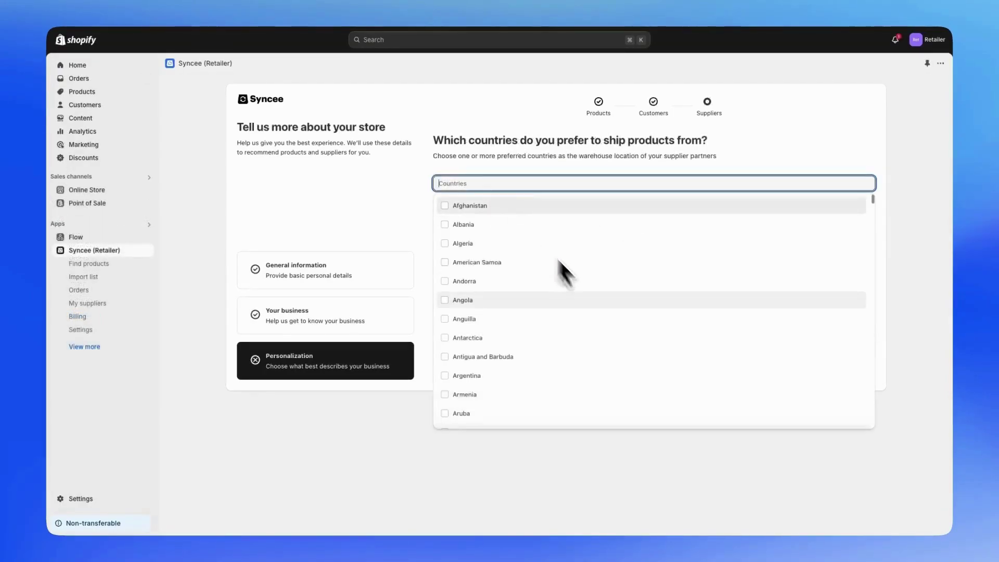
text(United S)
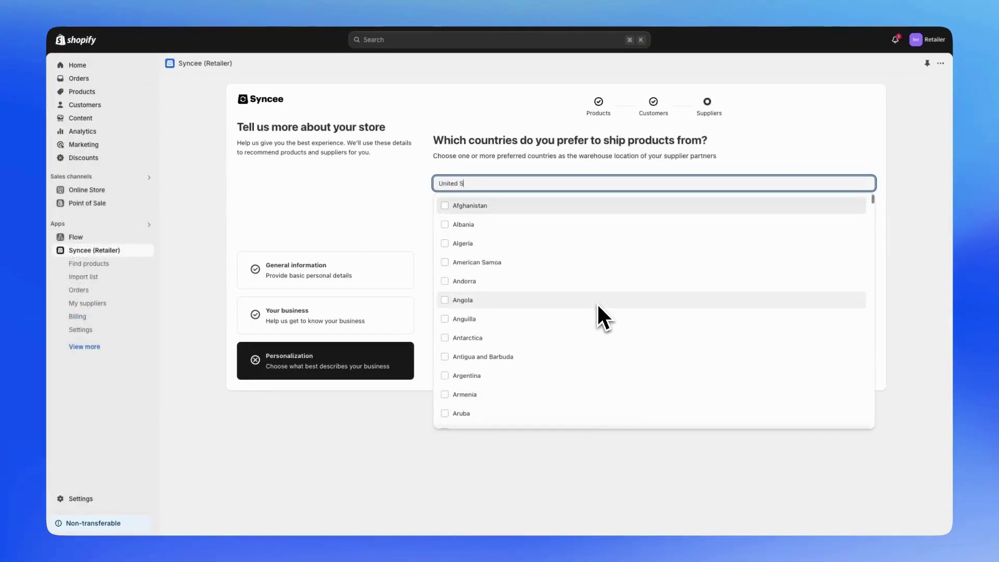
click(448, 206)
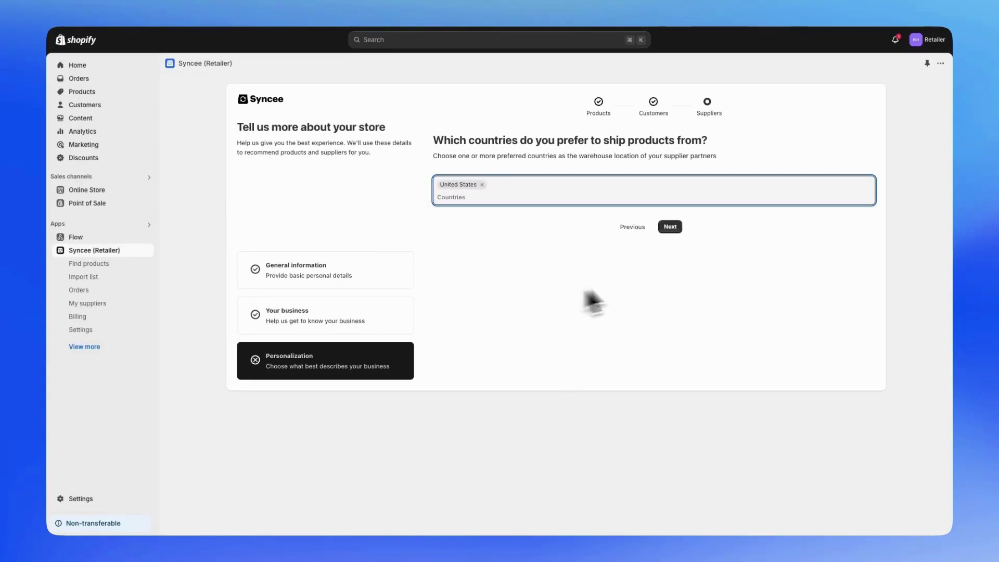
click(668, 227)
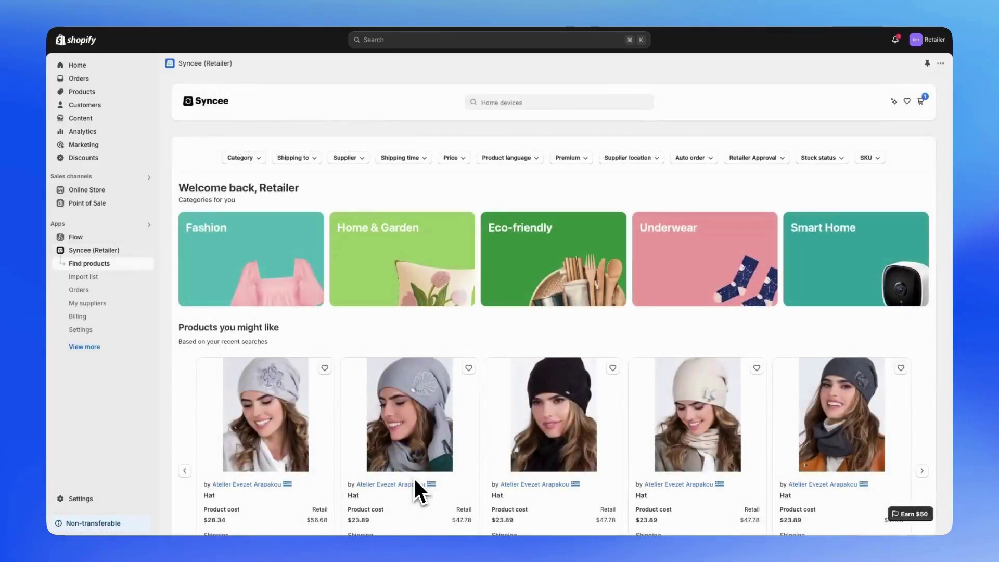